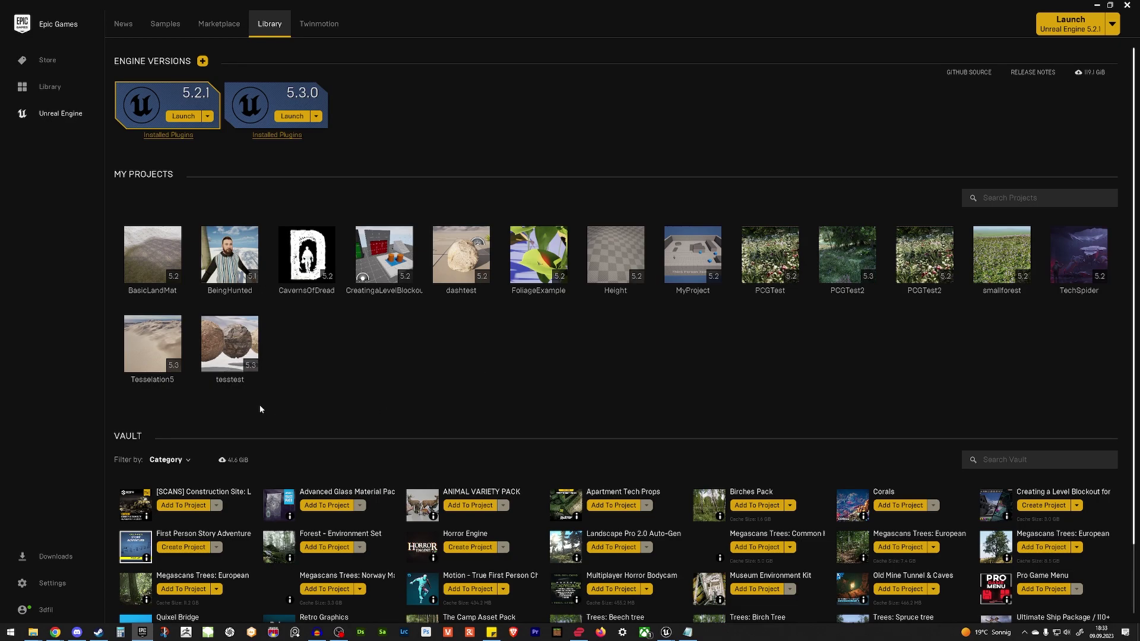
Locate DefaultEngine.ini in the tesstest project's Config folder and return to its contents in the text editor.
right_click(245, 378)
click(524, 395)
click(238, 361)
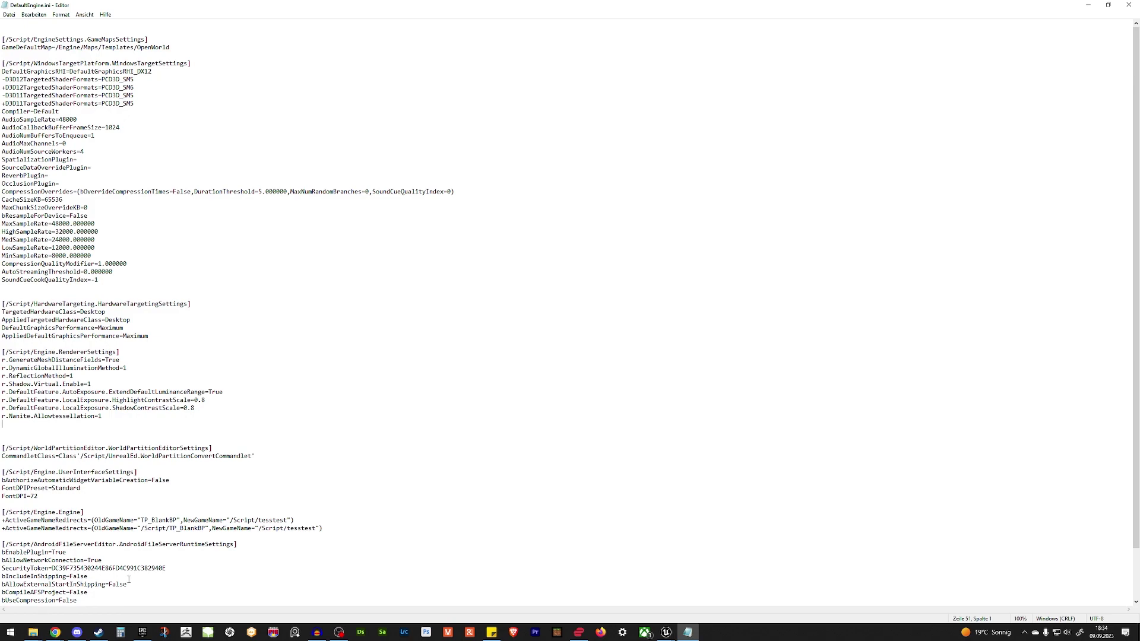
key(alt+Tab)
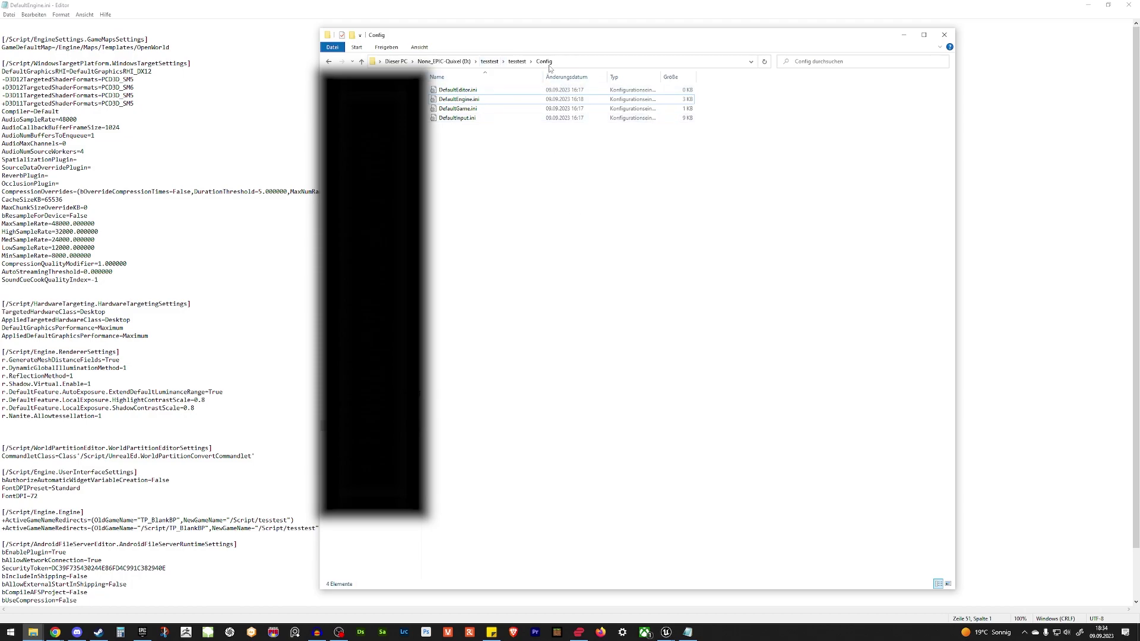
drag(479, 149, 455, 87)
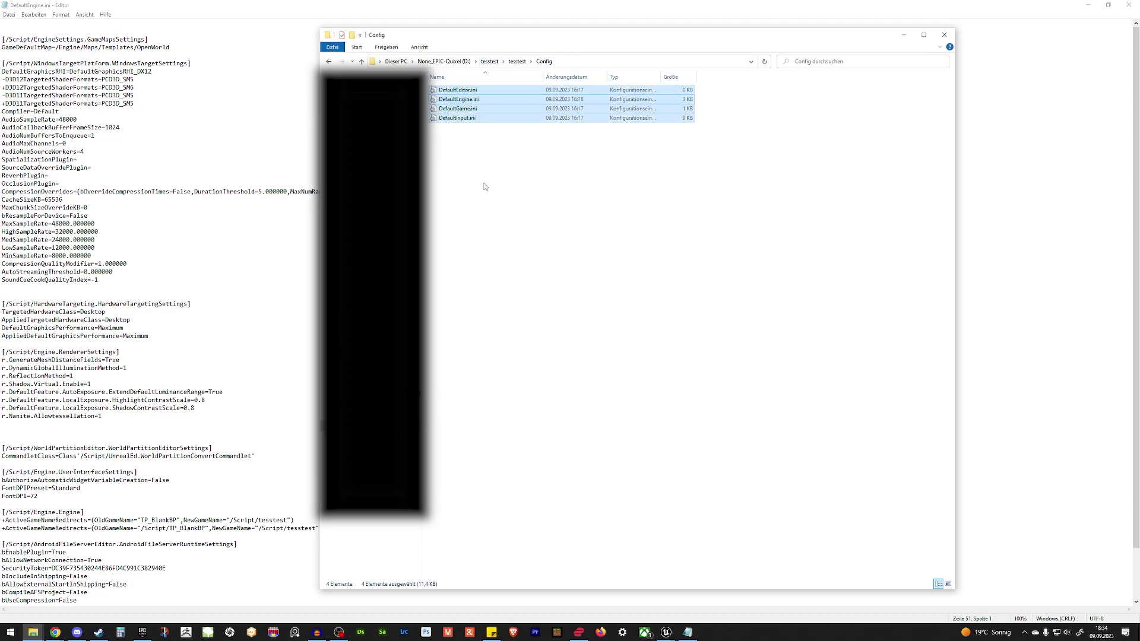
click(485, 186)
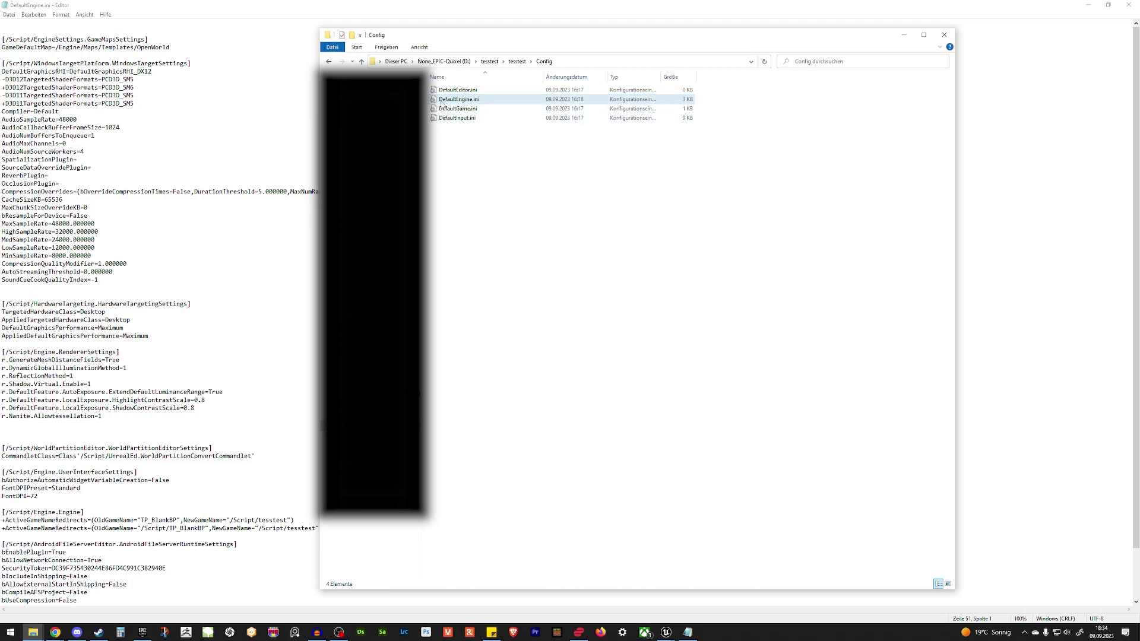
key(alt+Tab)
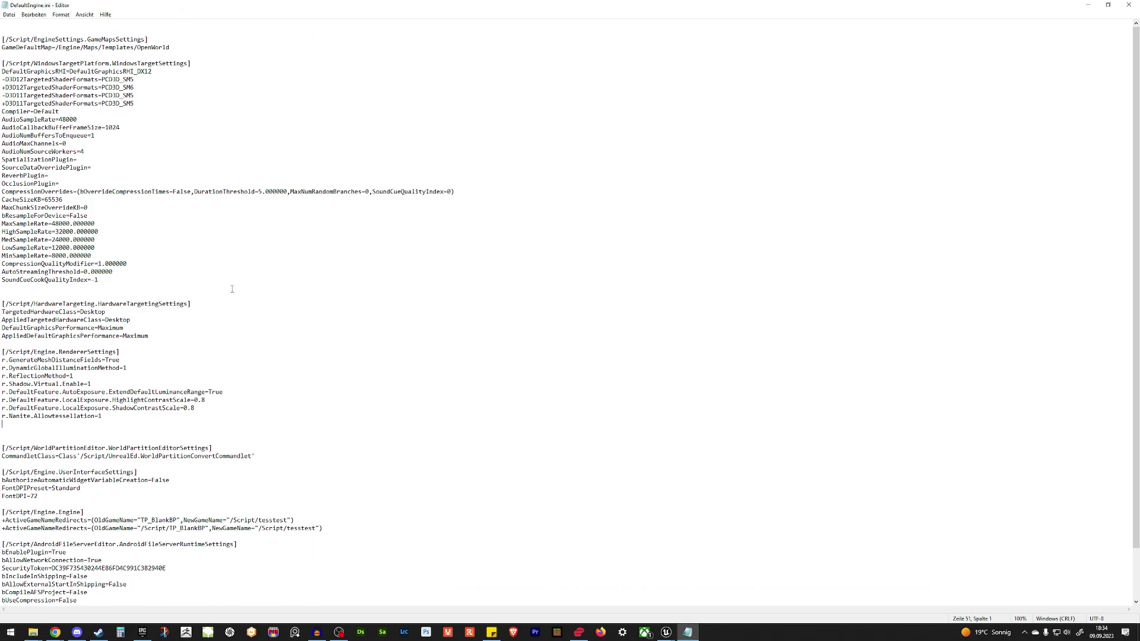
Examine the [/Script/Engine.RendererSettings] section of DefaultEngine.ini, down to its r.Nanite.Allowtessellation line.
scroll(232, 289, down, 2)
key(shift+Up)
key(shift+Up)
key(shift+Up)
key(shift+Up)
key(shift+Up)
key(shift+Up)
key(shift+Up)
key(shift+Up)
key(shift+Up)
key(shift+Up)
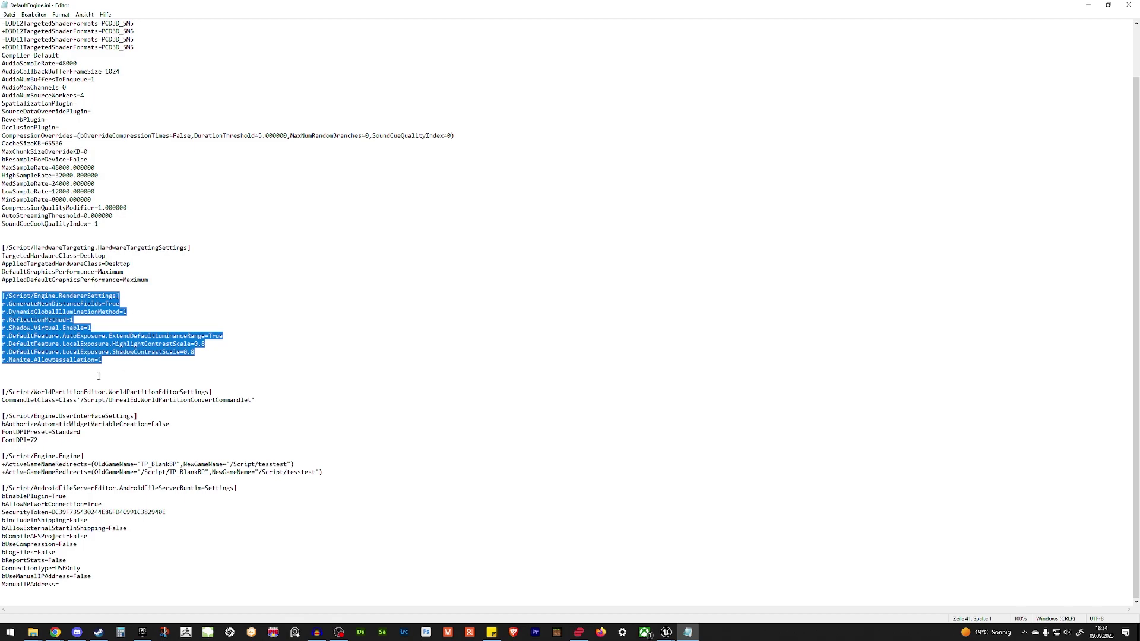
key(shift+Down)
key(shift+Down)
key(shift+Down)
key(shift+Down)
key(shift+Down)
key(shift+Down)
key(shift+Down)
key(shift+Down)
key(shift+Down)
key(shift+Down)
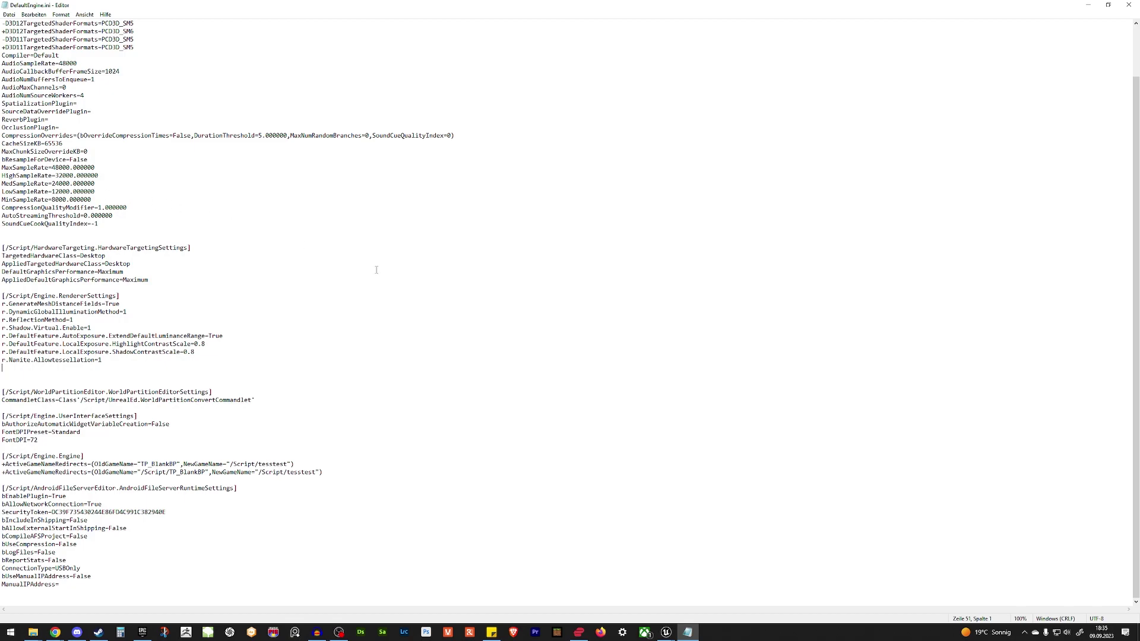
Switch to the Unreal Editor and look up the Sphere among the placeable shapes without adding one.
key(alt+Tab)
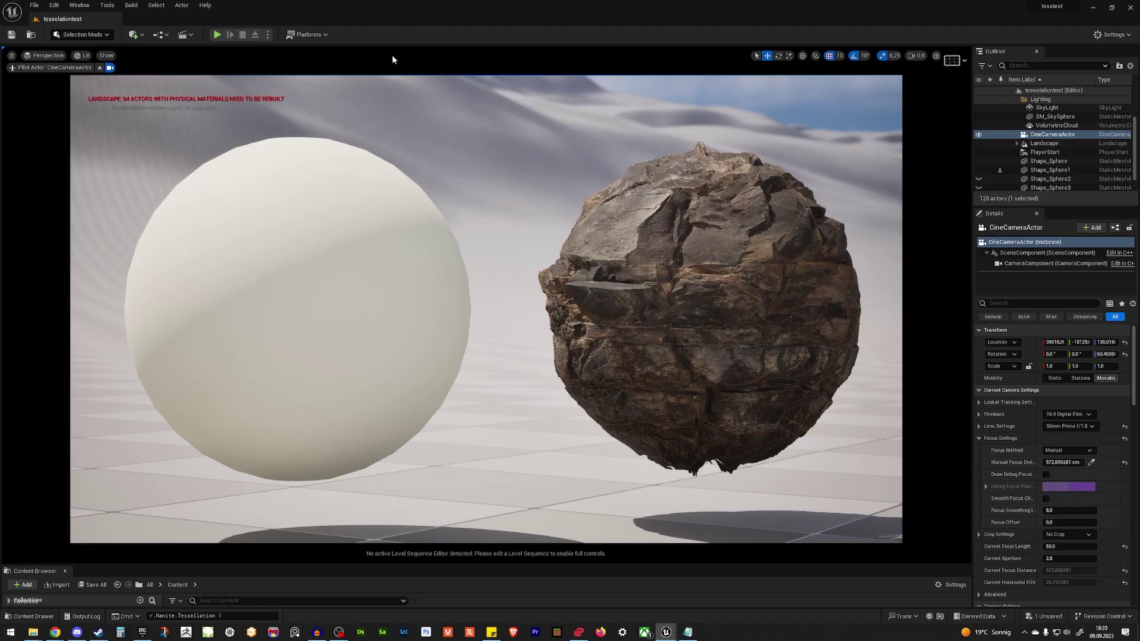
click(135, 35)
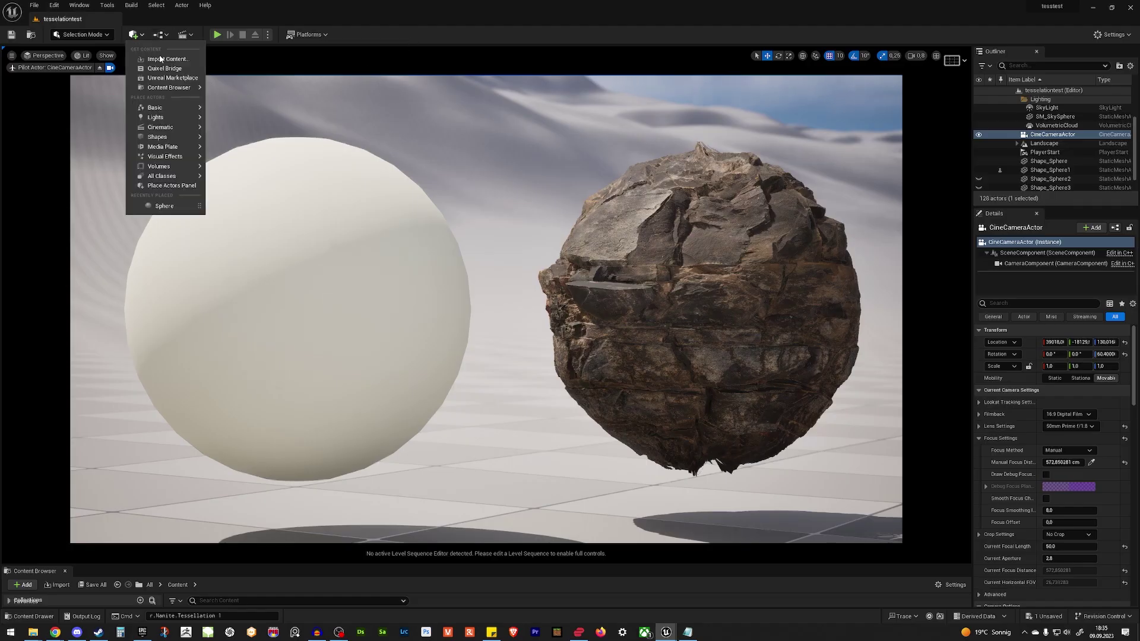
mouse_move(178, 136)
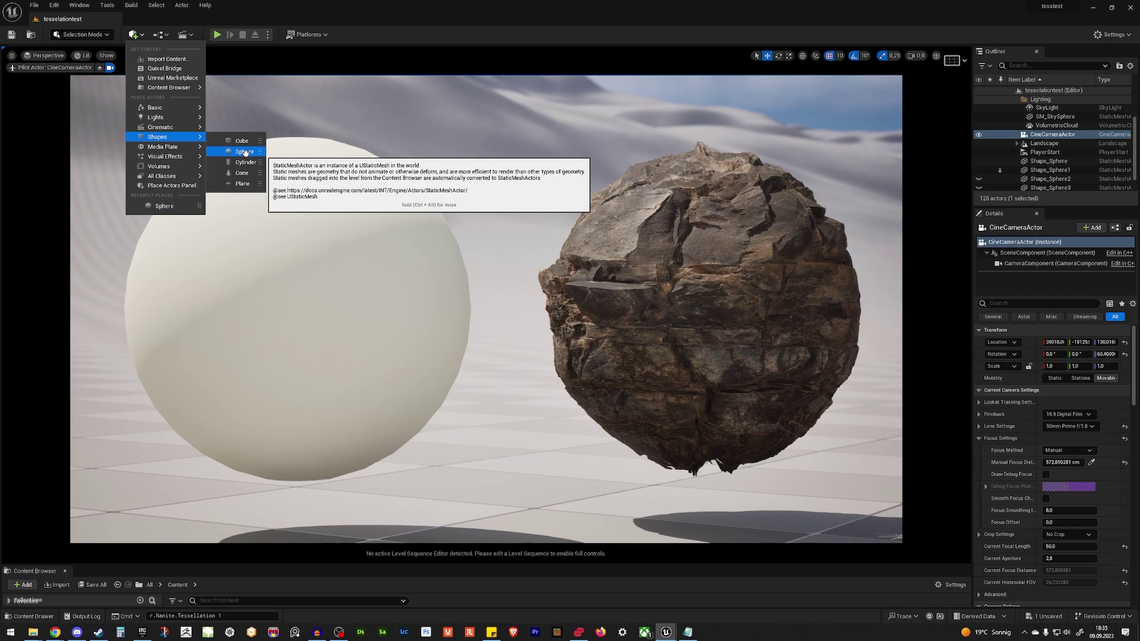
key(Escape)
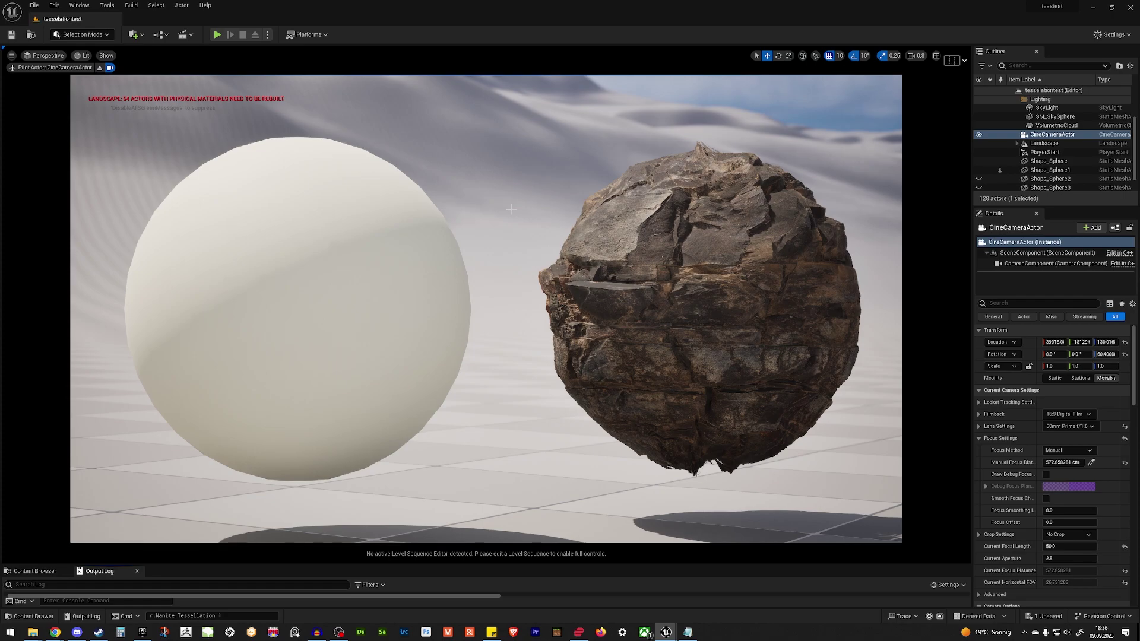
Look up the Output Log among the editor windows and open the log to view its console.
click(79, 5)
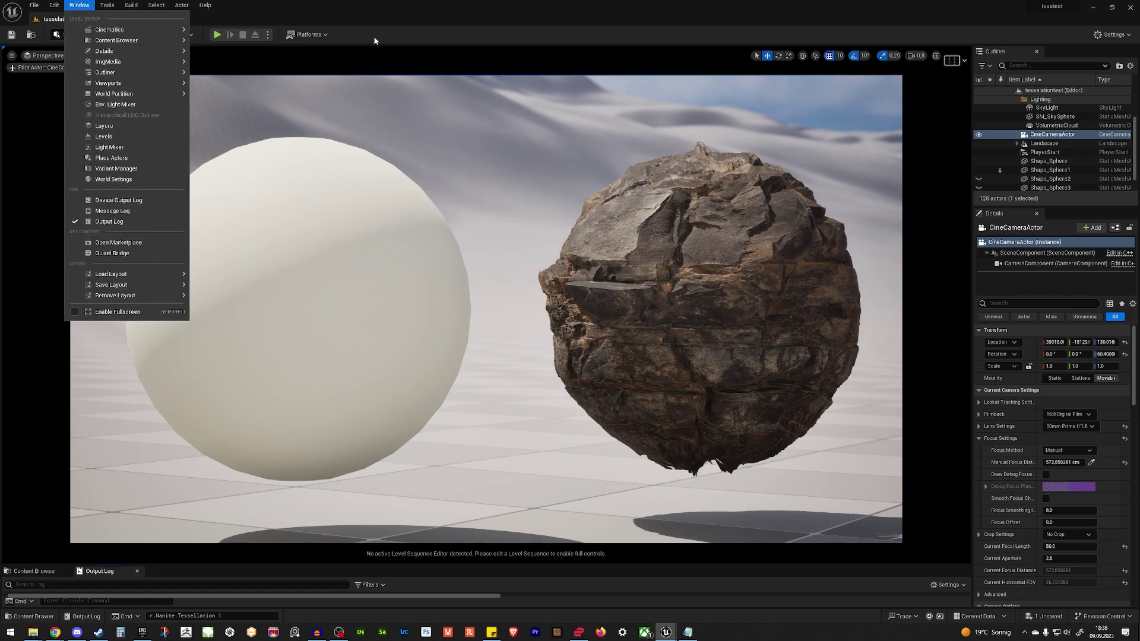
click(362, 70)
click(83, 616)
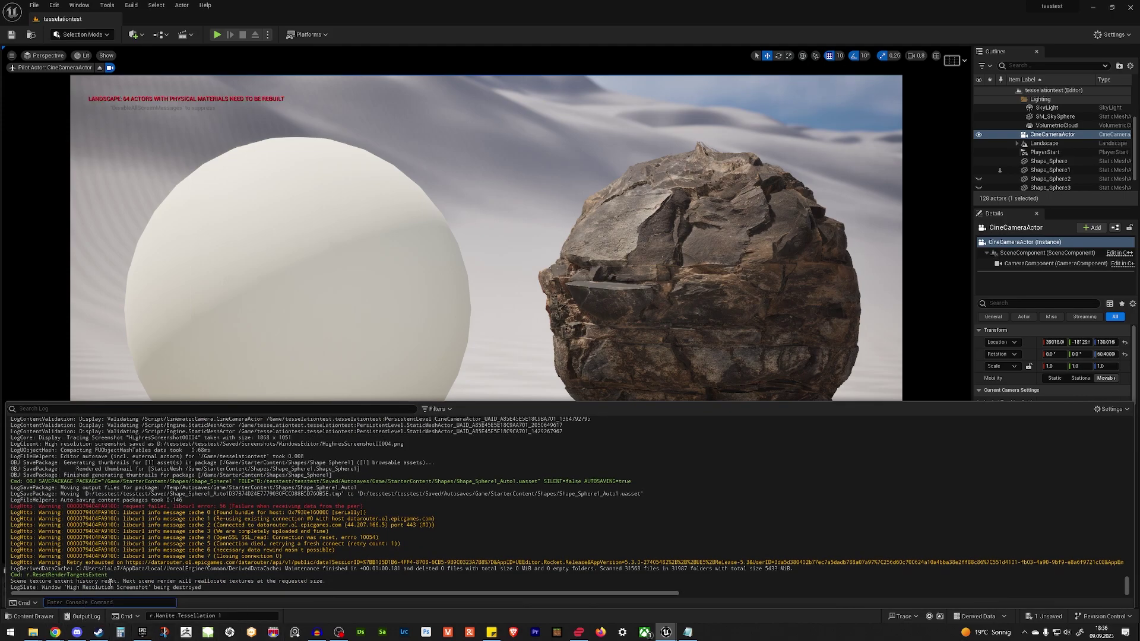
Use the r.Nanite.Tessellation console command to switch the rock sphere's tessellation off and back on.
click(231, 616)
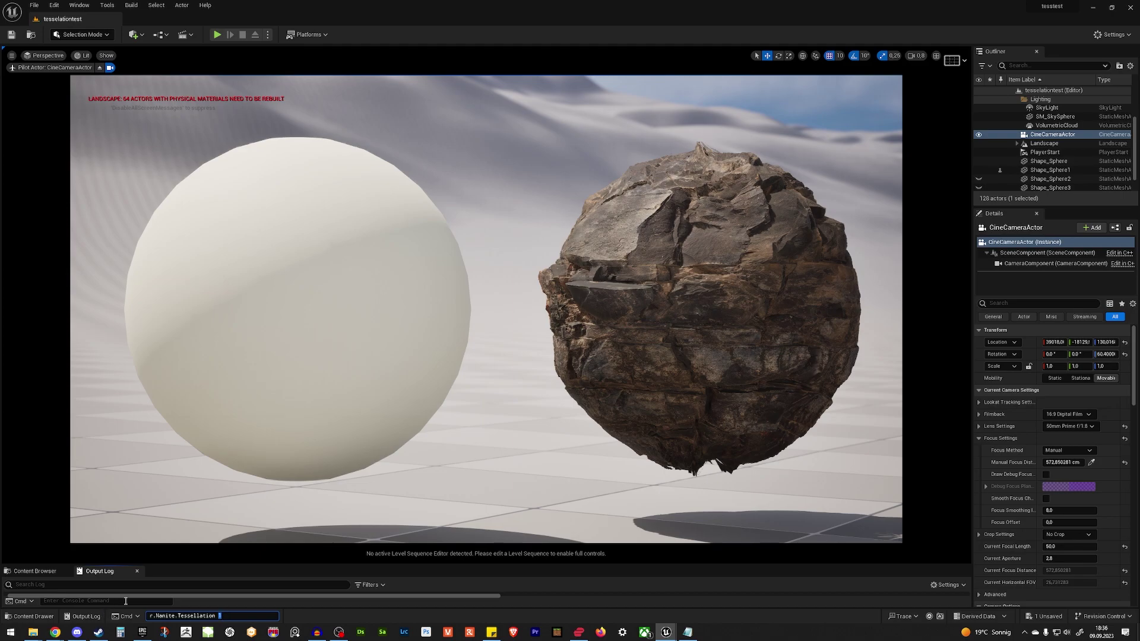
click(172, 616)
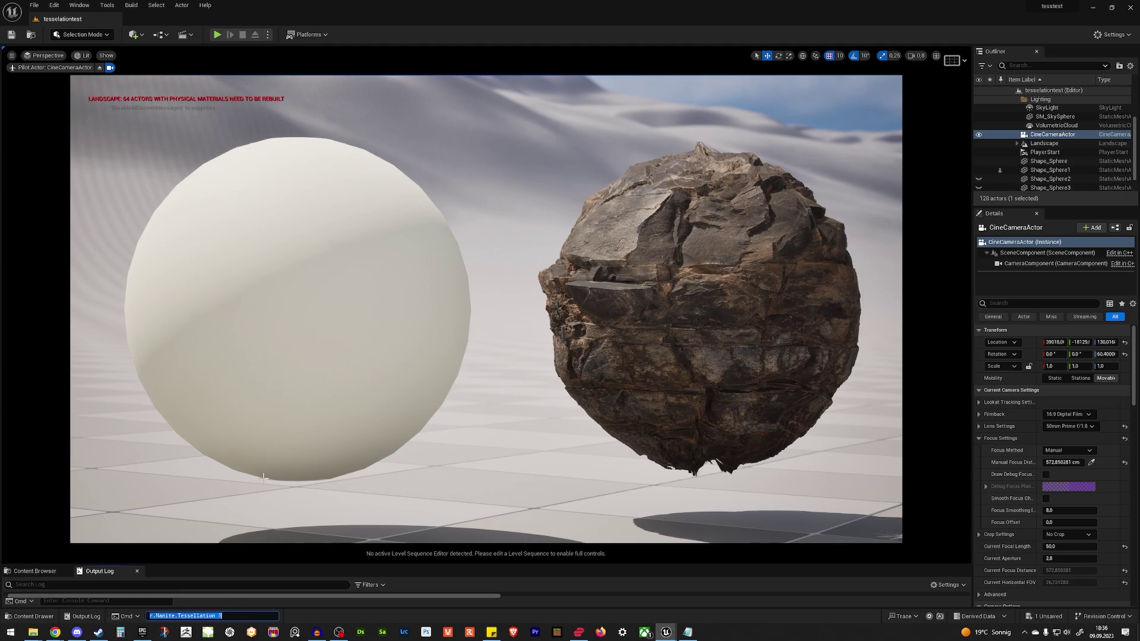
click(240, 614)
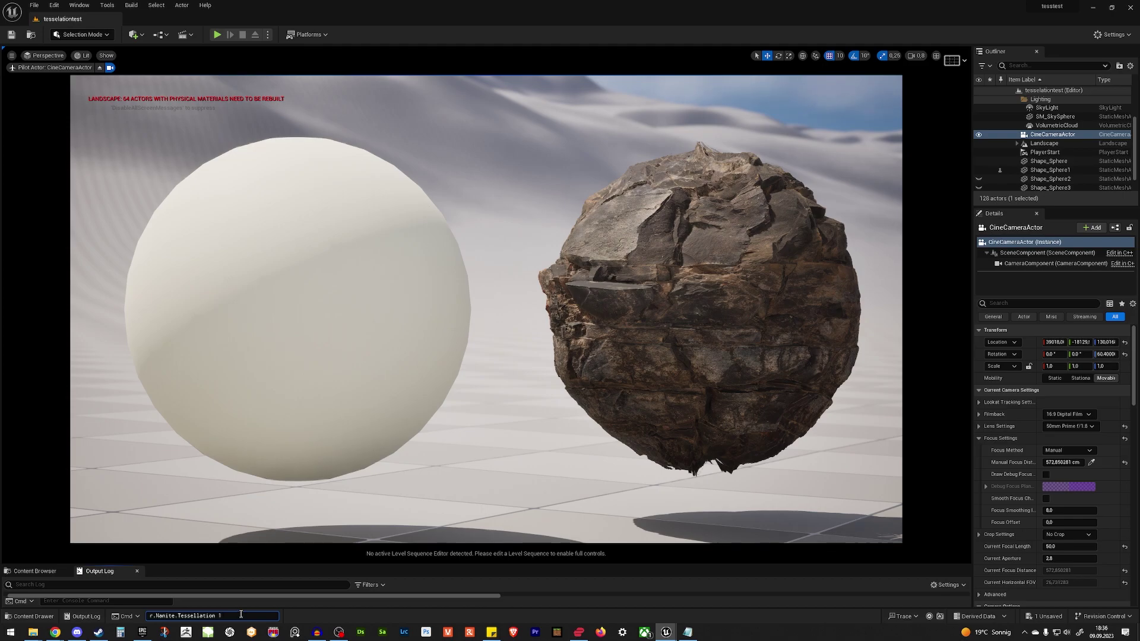
key(Return)
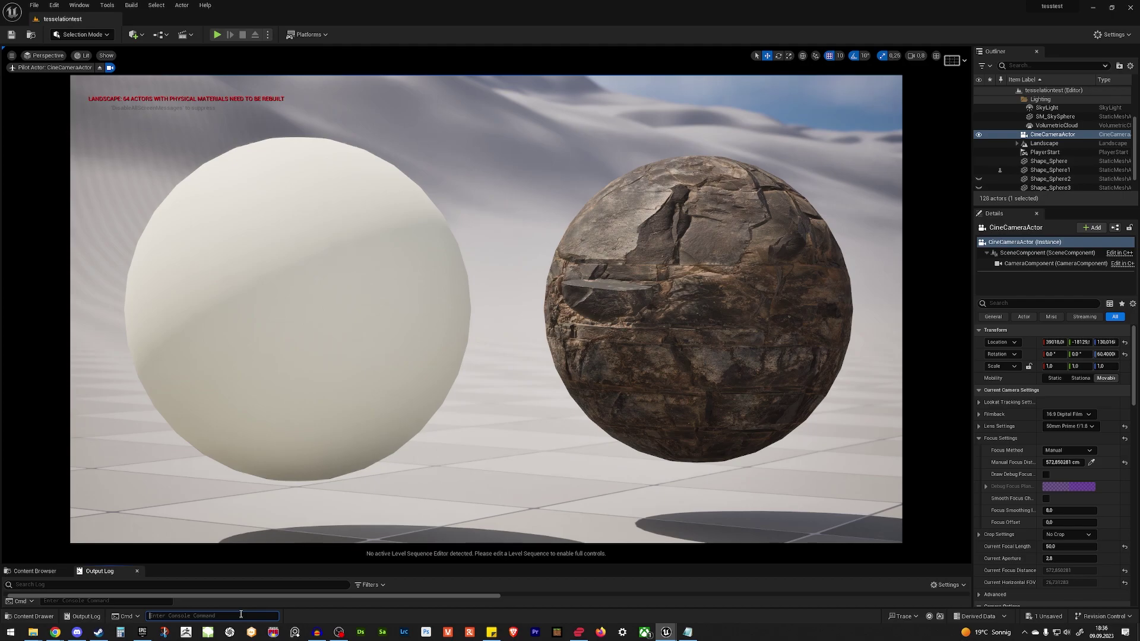
key(Up)
key(Return)
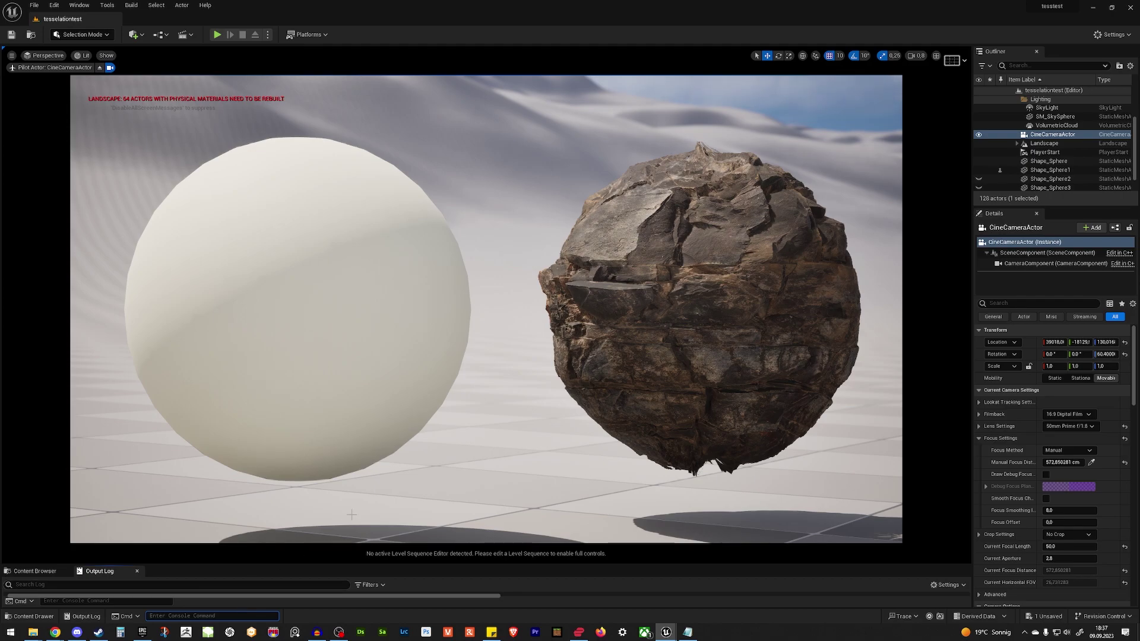
Apply NewMaterial to the rock sphere and open that material in a maximized editor window.
key(ctrl+space)
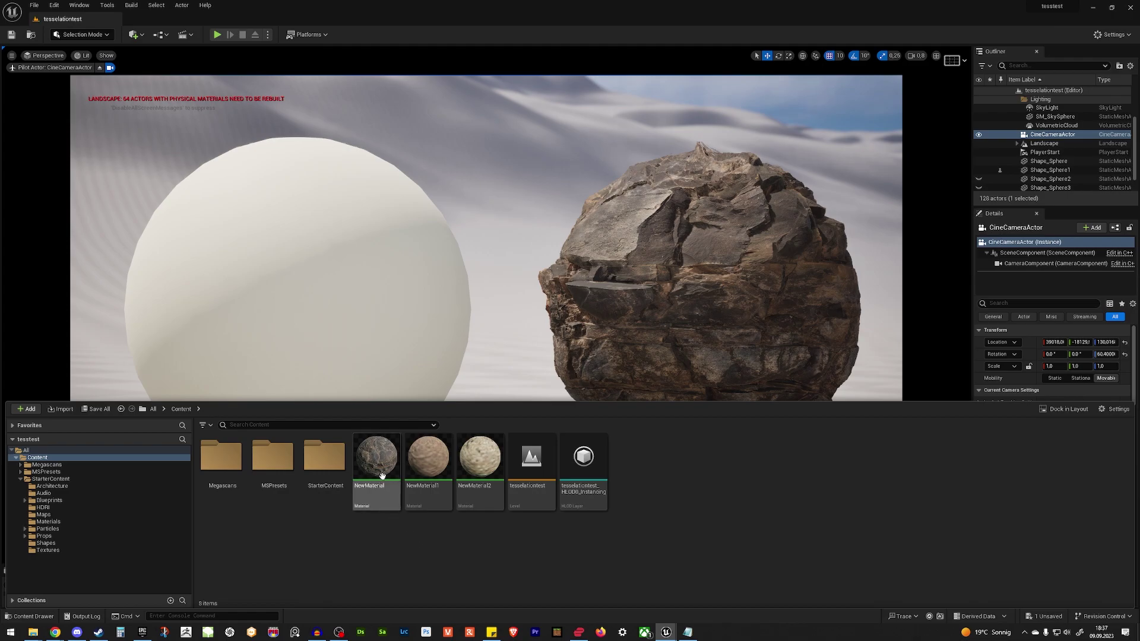
drag(380, 468, 599, 352)
click(763, 345)
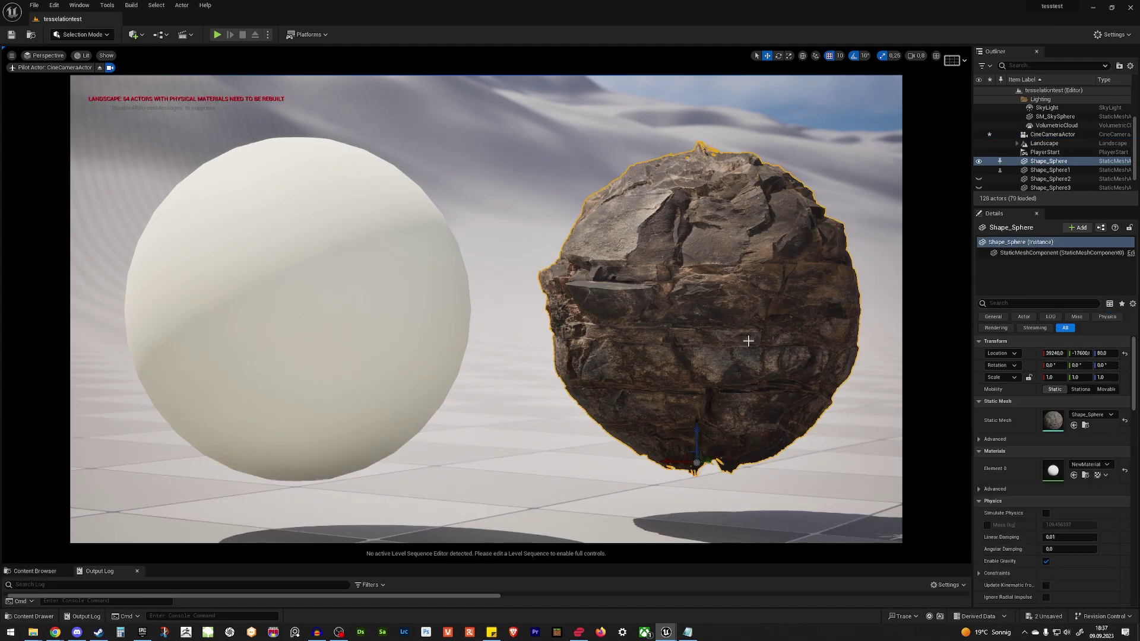
double_click(1054, 470)
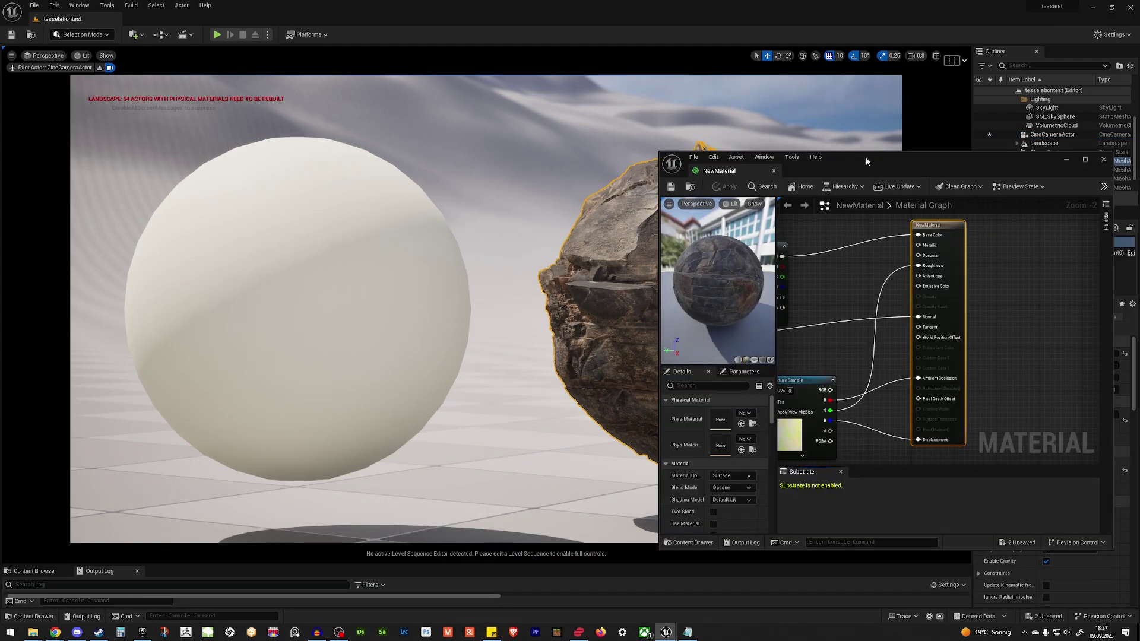
double_click(865, 155)
Arrange the three Texture Sample nodes in a vertical column beside the NewMaterial output node.
drag(507, 165, 479, 128)
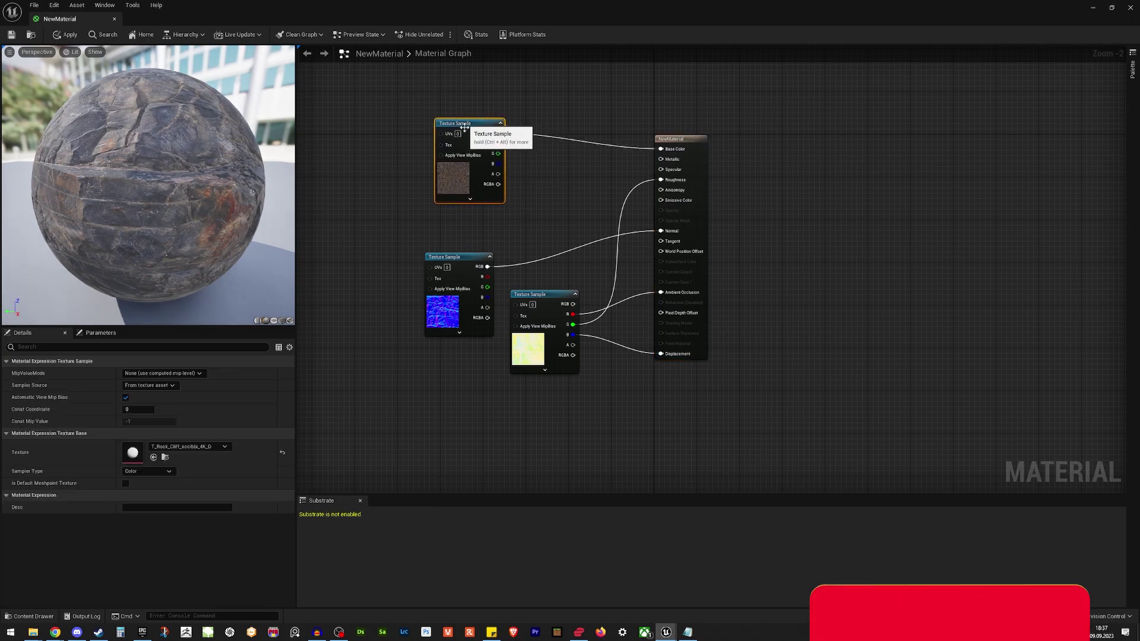
drag(470, 273, 474, 214)
drag(534, 294, 448, 289)
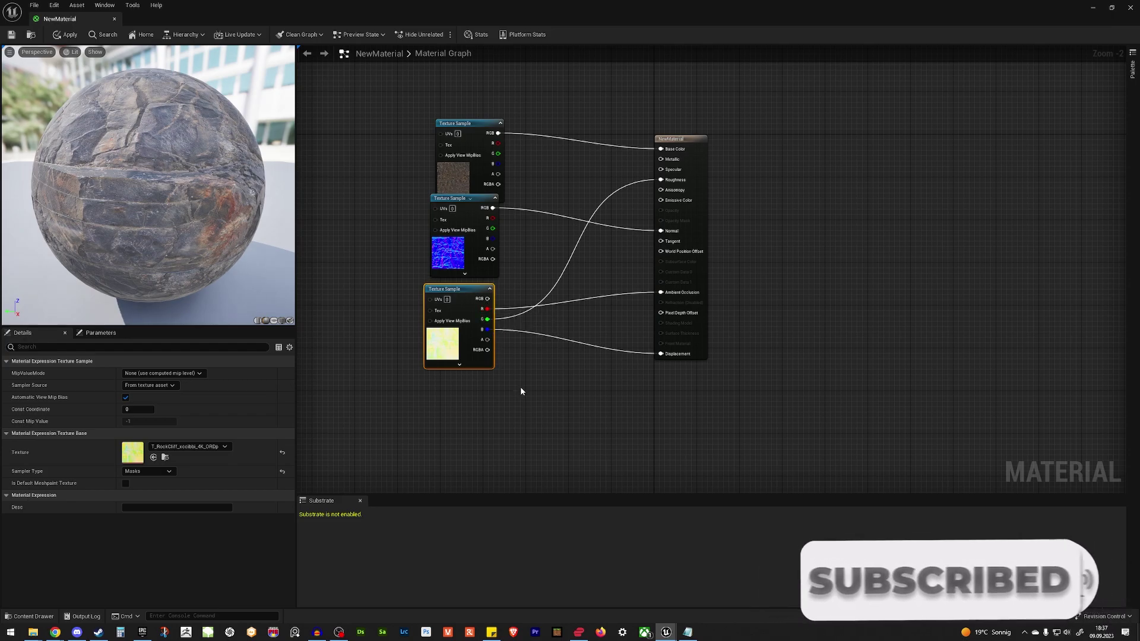
Open the T_RockCliff 4K packed mask texture, inspect its blue channel alone, and return to the material graph.
key(ctrl+space)
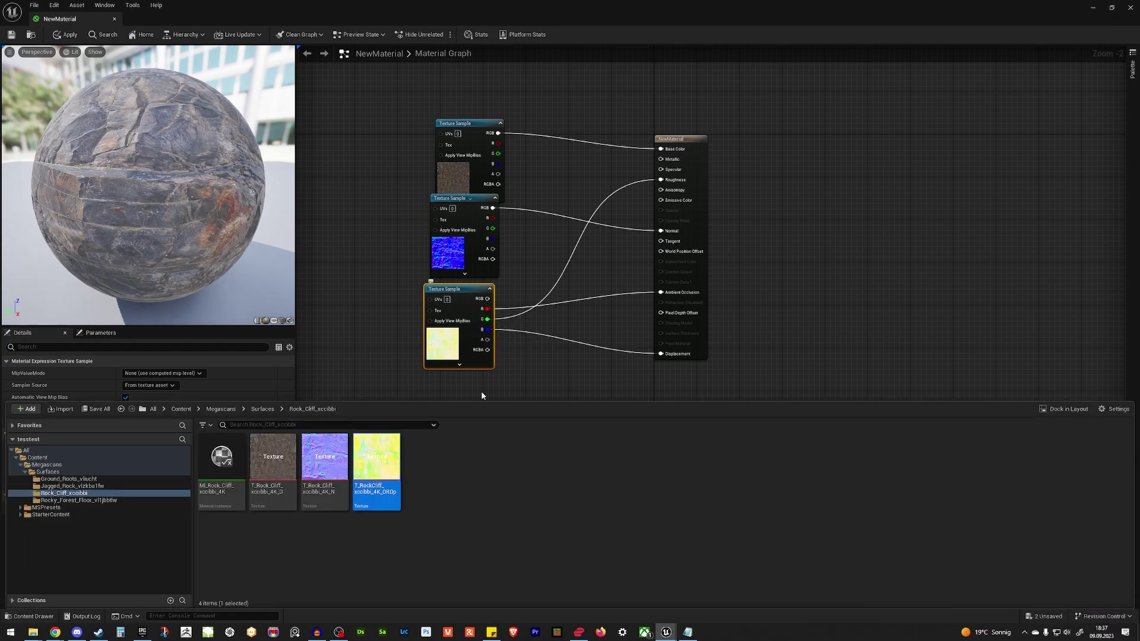
drag(377, 460, 445, 479)
double_click(376, 460)
click(178, 36)
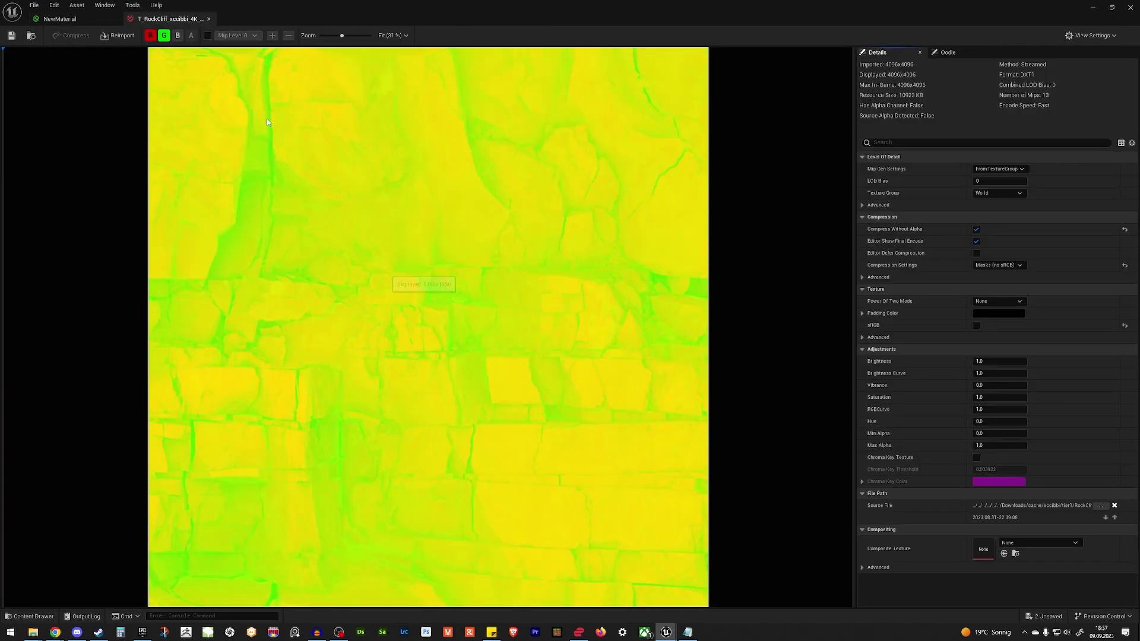
click(150, 35)
click(164, 35)
click(177, 36)
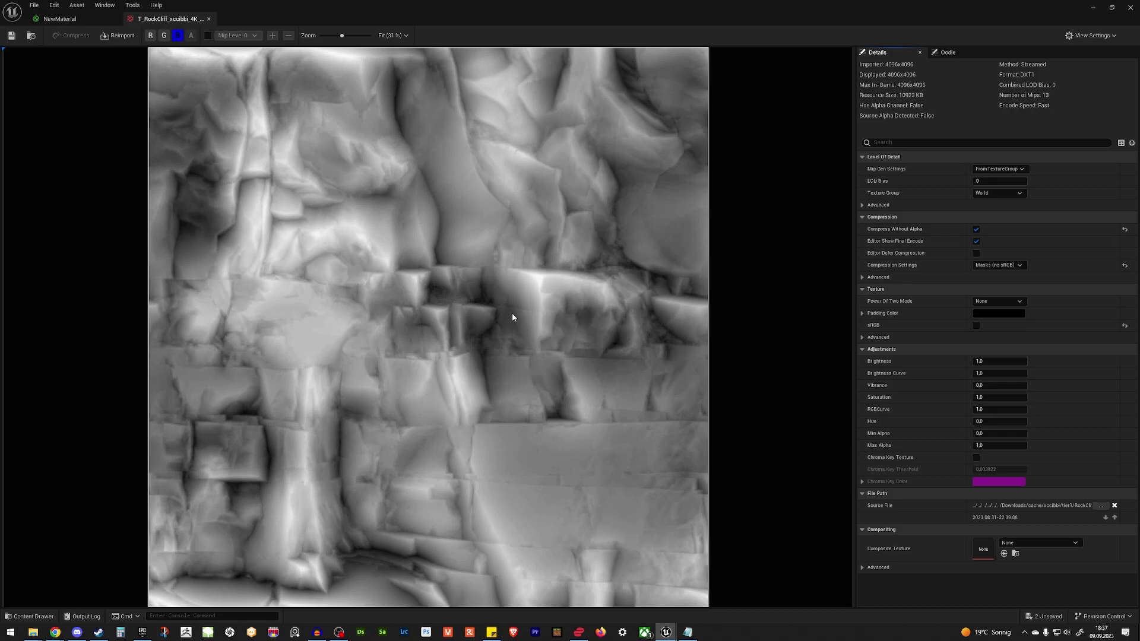
click(209, 19)
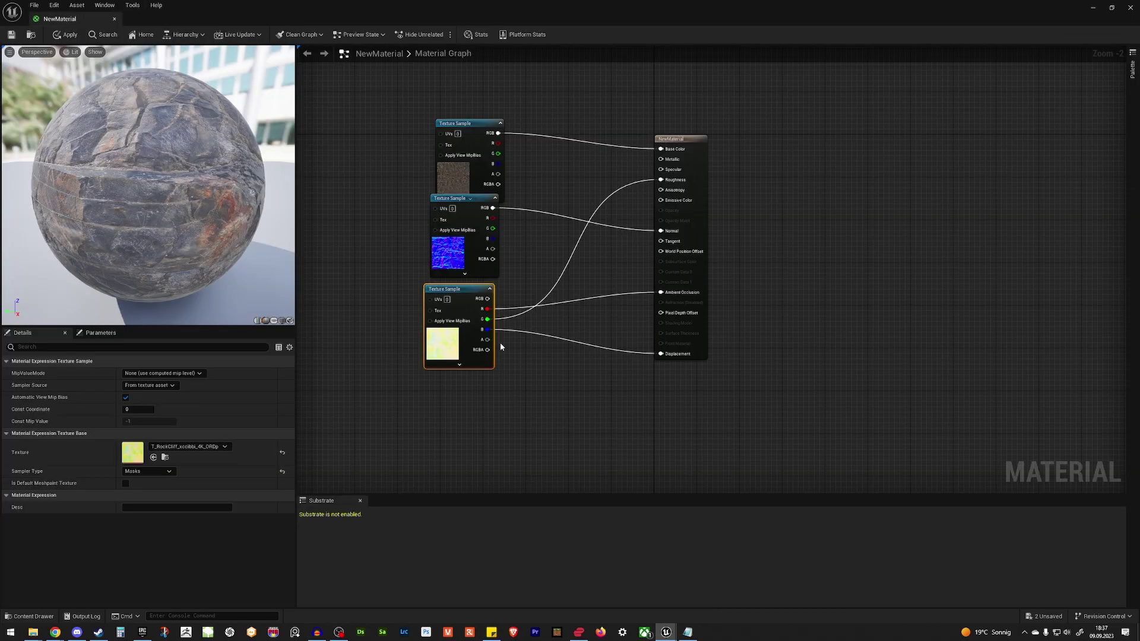
Connect the mask texture's blue channel to the material's Displacement input and open the Nanite displacement Magnitude for editing.
drag(486, 329, 662, 355)
click(673, 139)
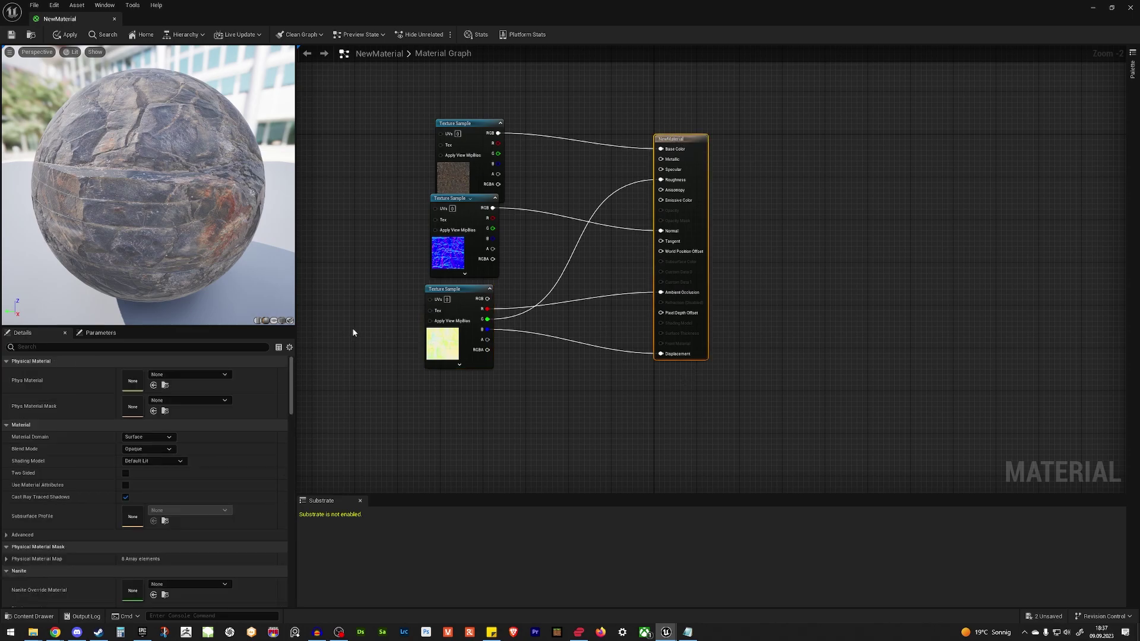
scroll(251, 473, down, 2)
scroll(90, 500, down, 2)
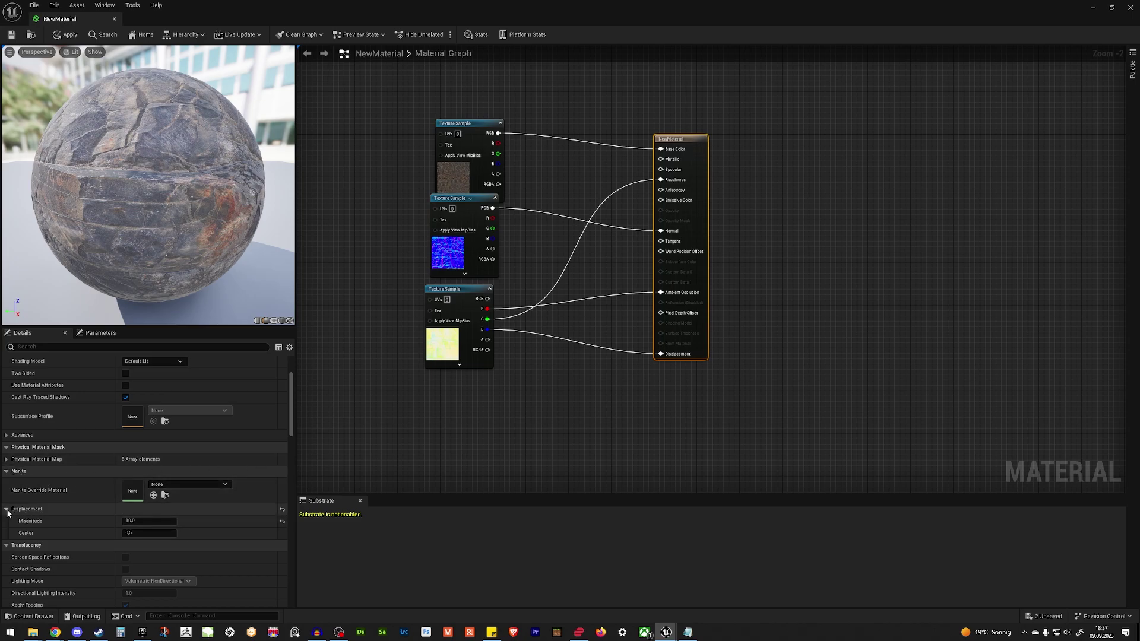
scroll(184, 521, down, 1)
click(151, 492)
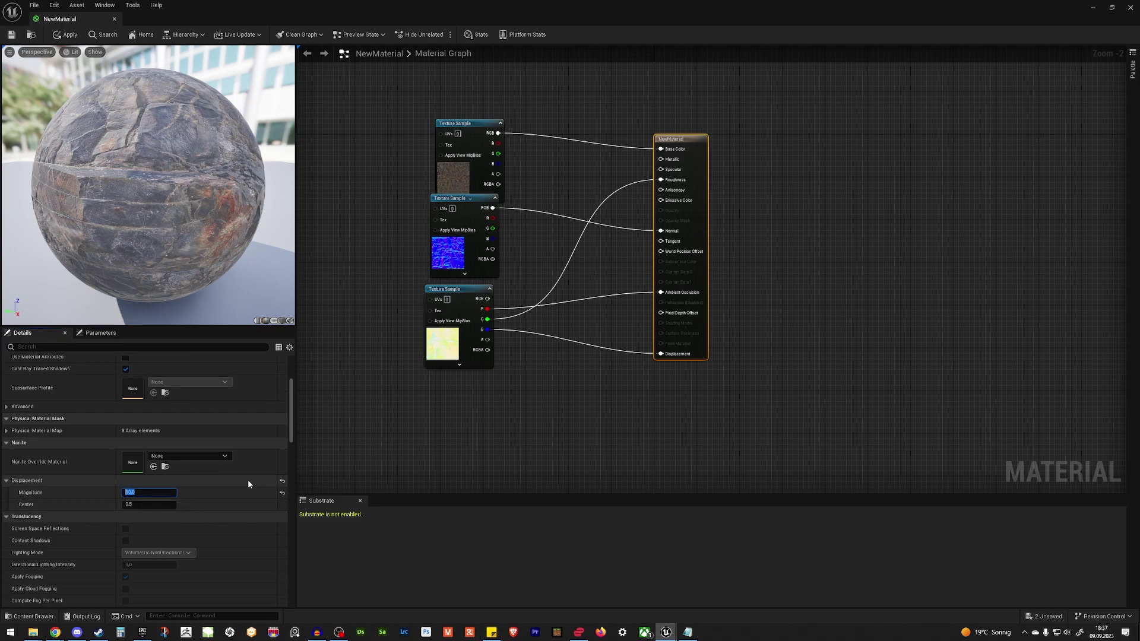
Shrink the material window beside the rock sphere, and set and apply a displacement Magnitude of 30.
double_click(950, 6)
drag(859, 38, 295, 118)
scroll(184, 432, down, 2)
click(175, 448)
double_click(175, 448)
text(30)
click(175, 147)
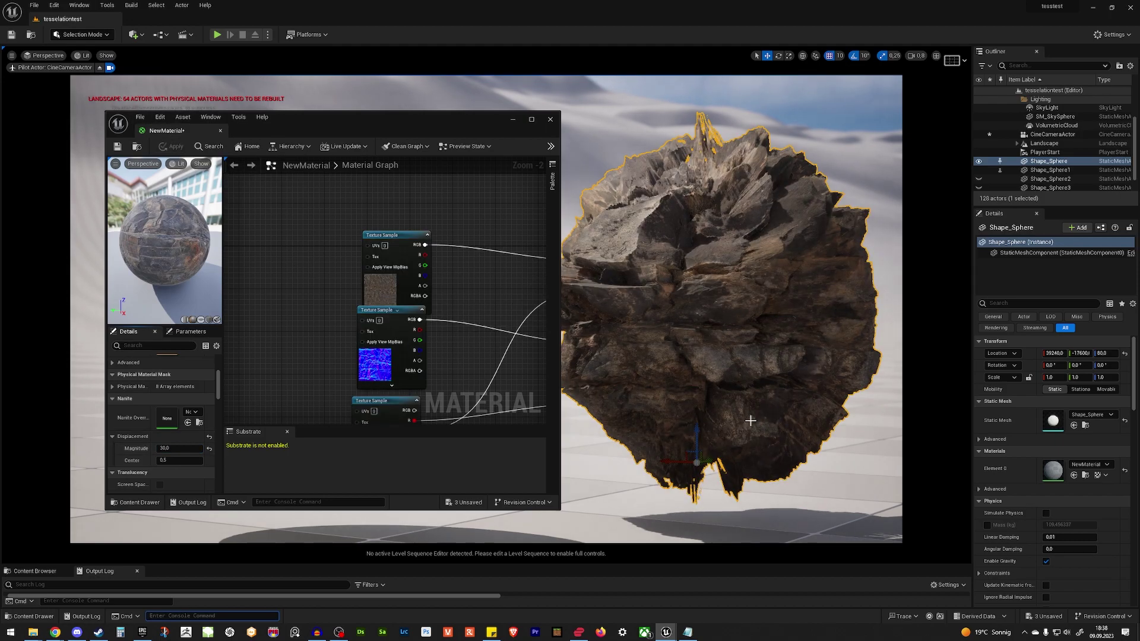
Set and apply a displacement Magnitude of 10 in NewMaterial, and minimize the material window.
click(183, 447)
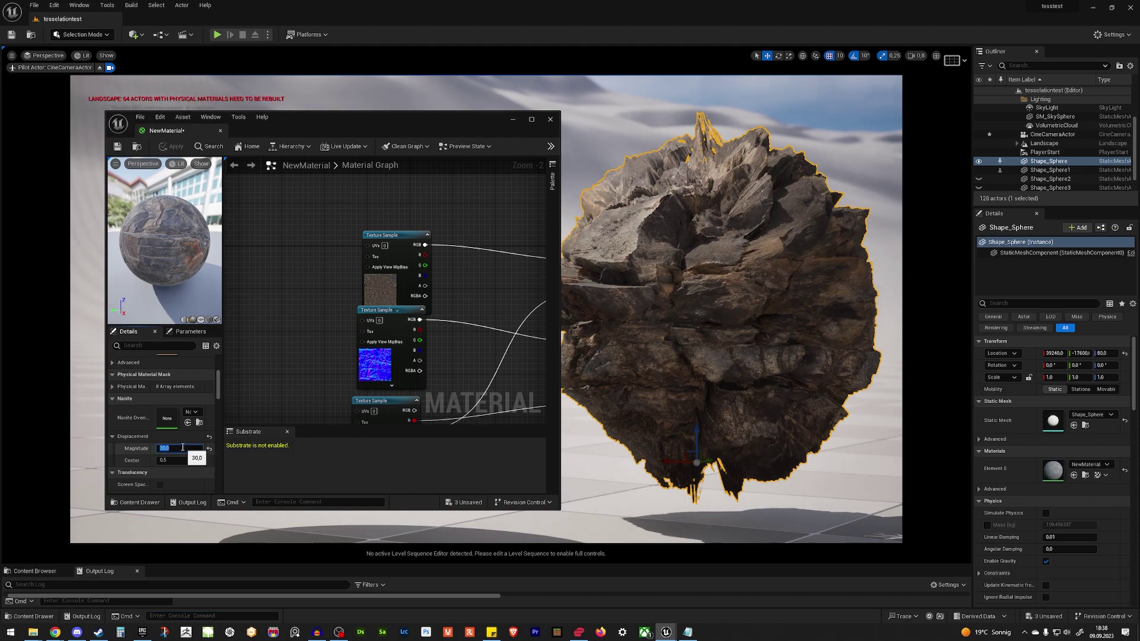
text(10)
key(Return)
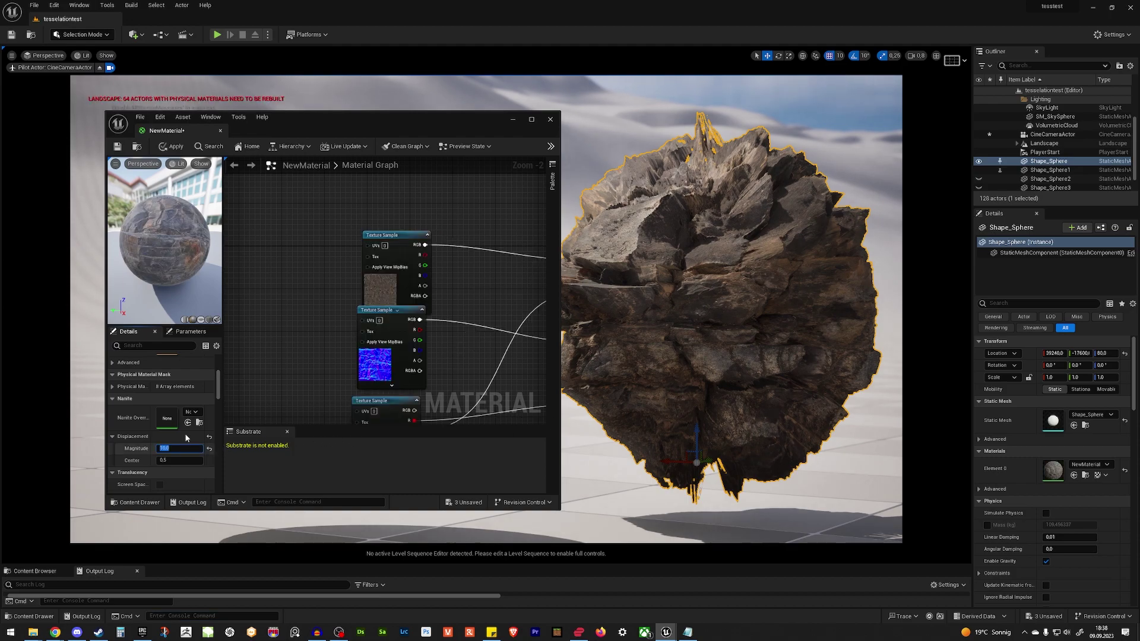
click(173, 147)
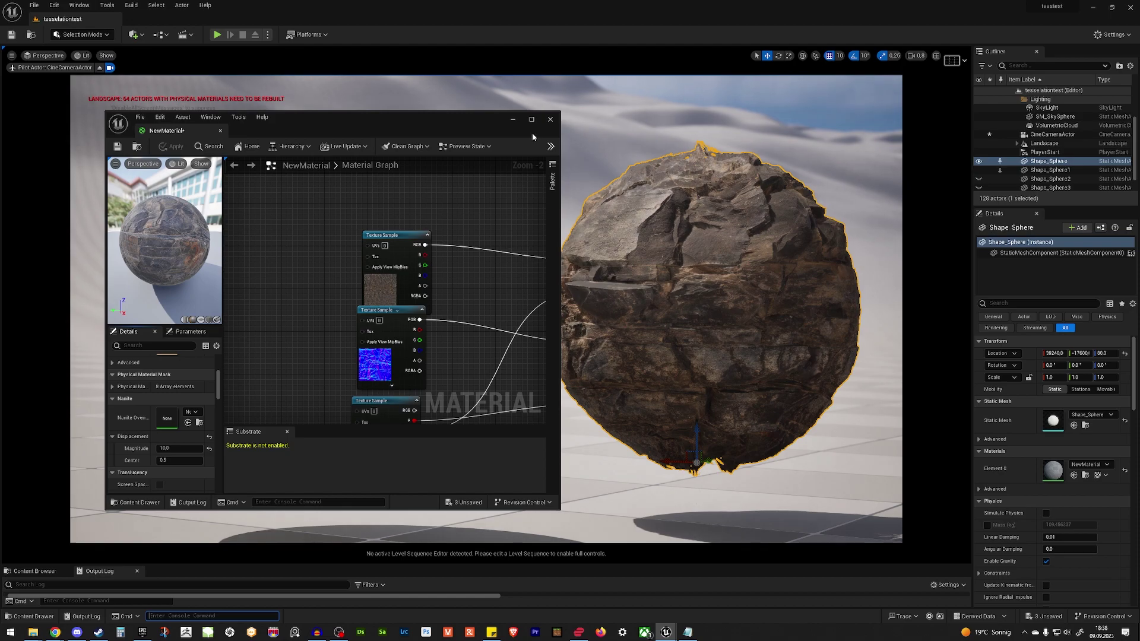
click(514, 120)
click(781, 120)
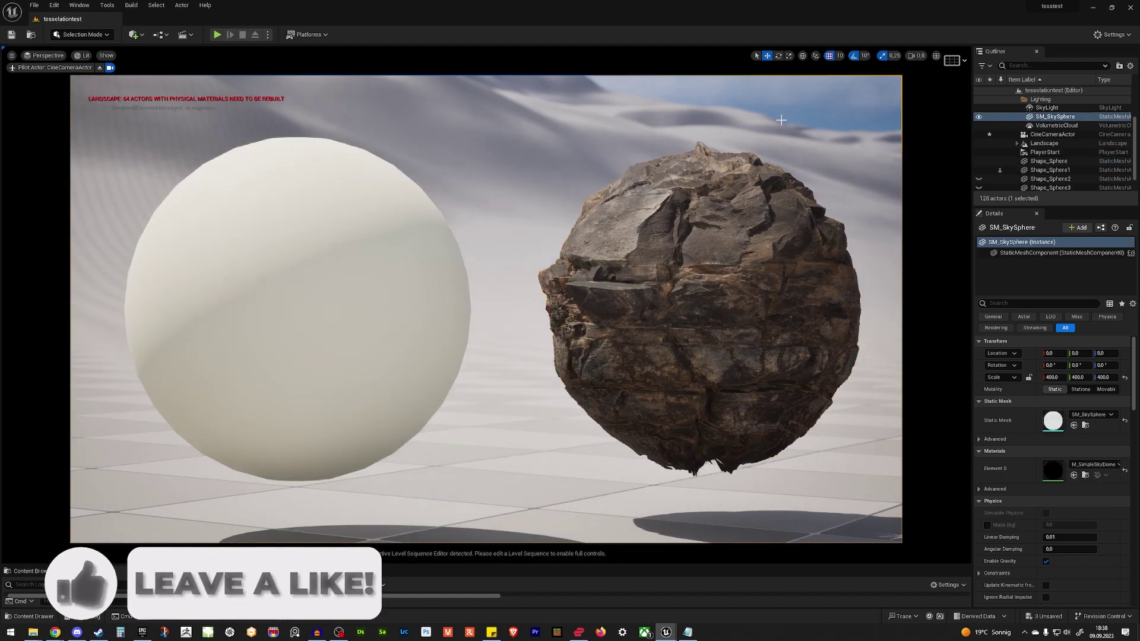